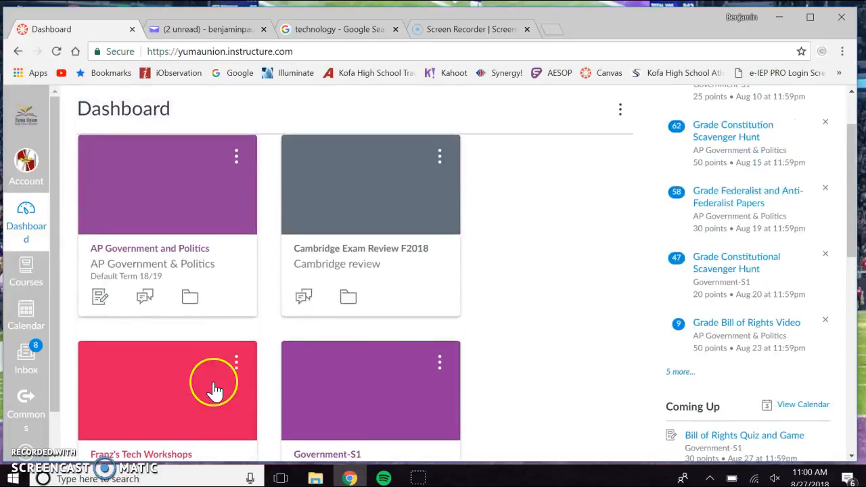
Open the Tech Workshops course and start a new page in its Pages section
click(26, 274)
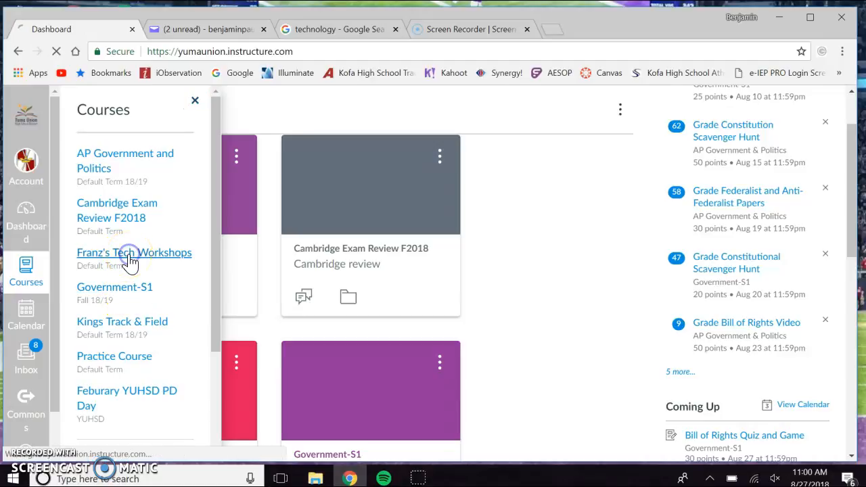
click(130, 261)
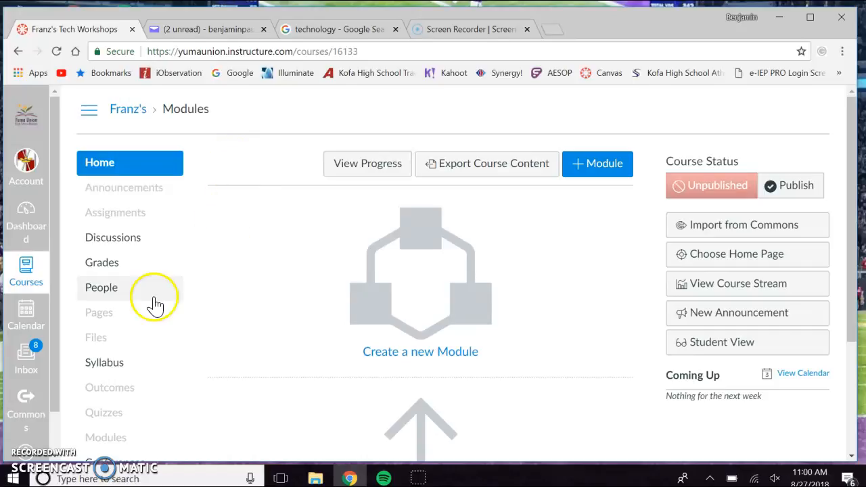
click(110, 320)
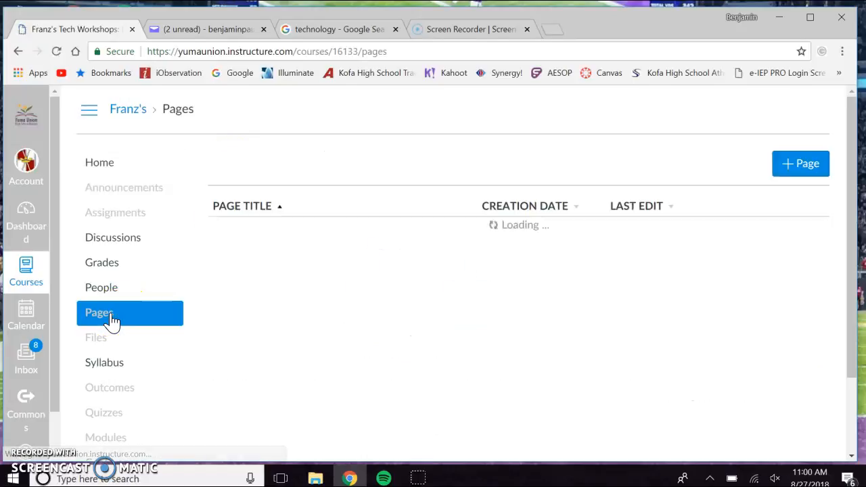
click(807, 169)
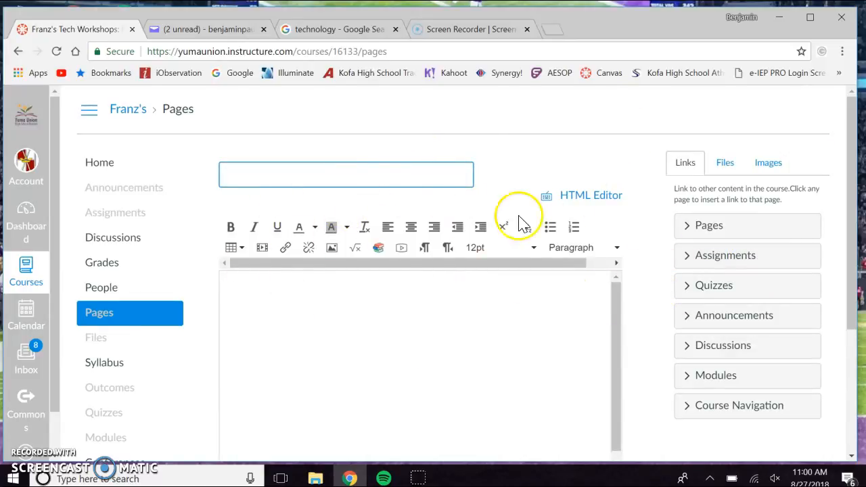
Title the new page Home
scroll(473, 284, down, 1)
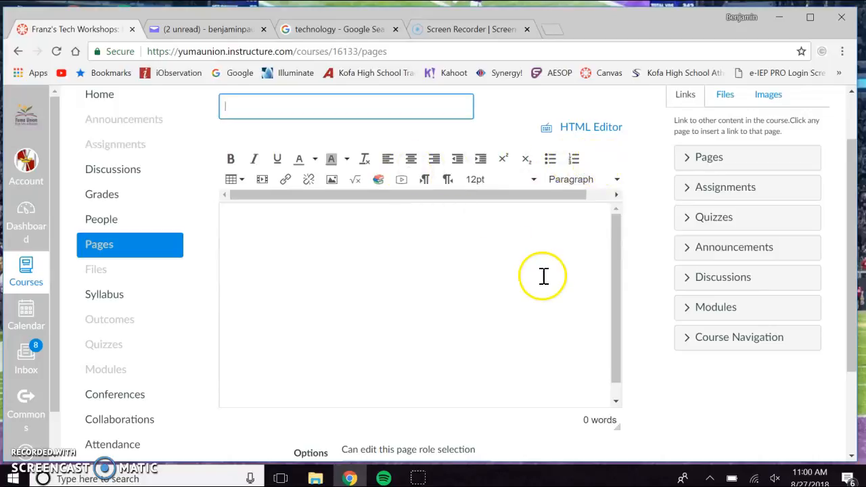
scroll(663, 358, down, 2)
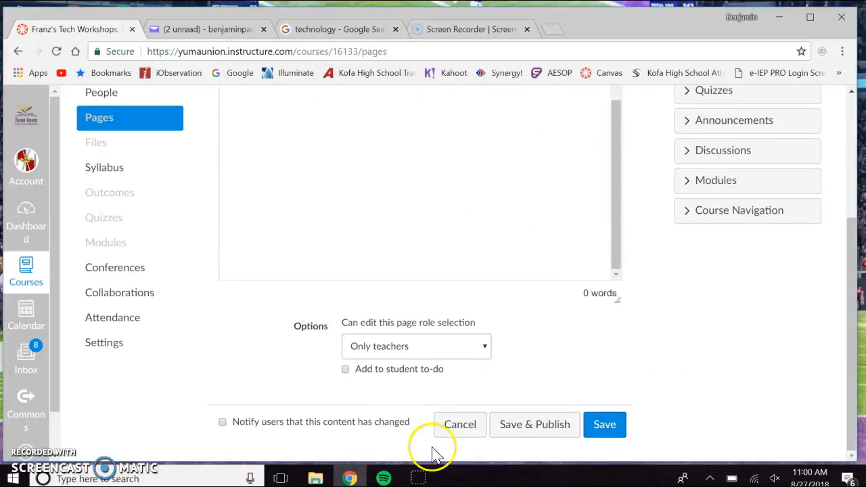
scroll(507, 369, up, 3)
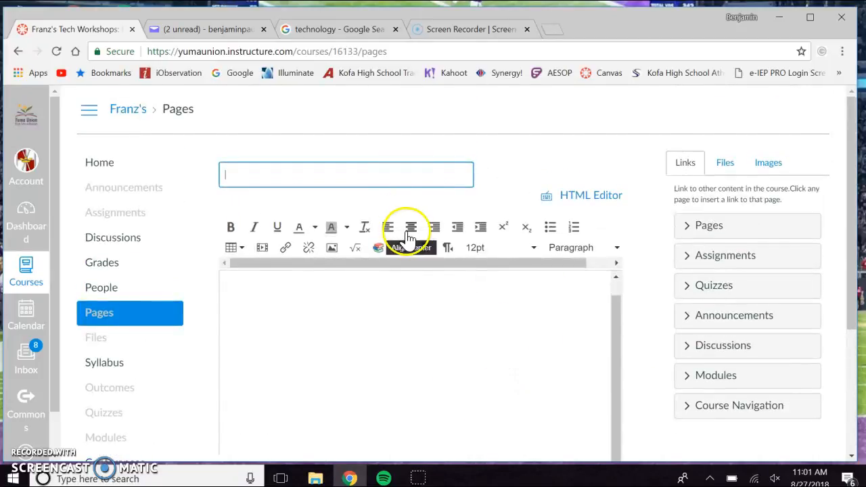
click(397, 179)
key(Down)
key(Return)
Copy the enlarged globe-in-hands technology image from the Google image results and paste it into the body of the Home page
click(406, 315)
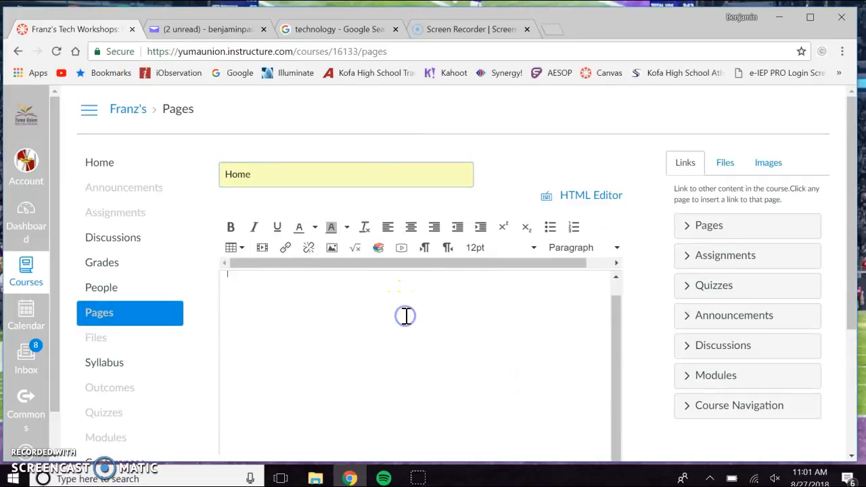
scroll(418, 364, down, 1)
click(364, 360)
click(318, 30)
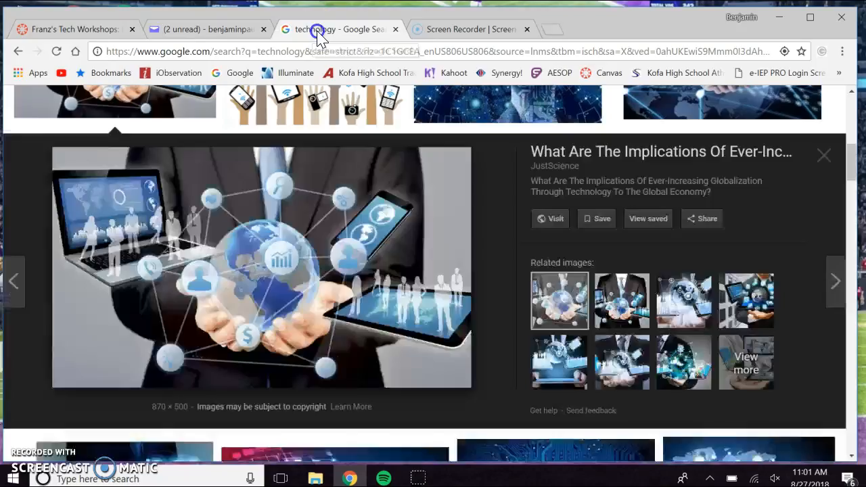
right_click(299, 260)
click(338, 193)
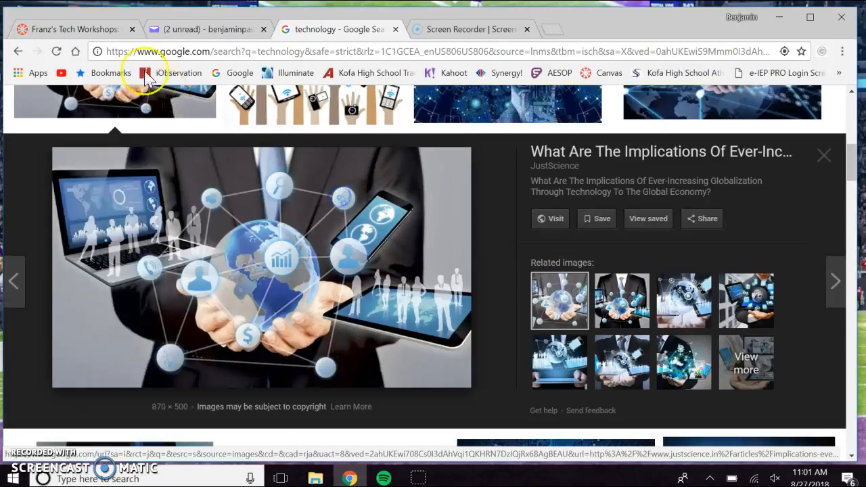
click(92, 33)
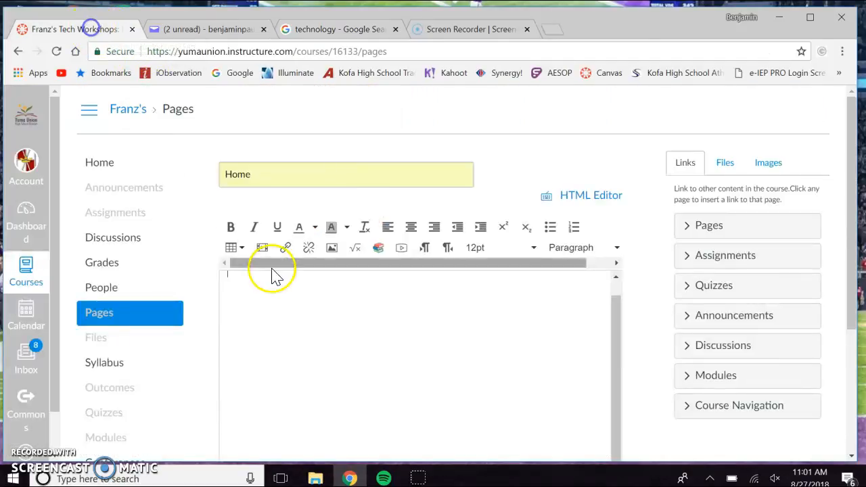
right_click(310, 338)
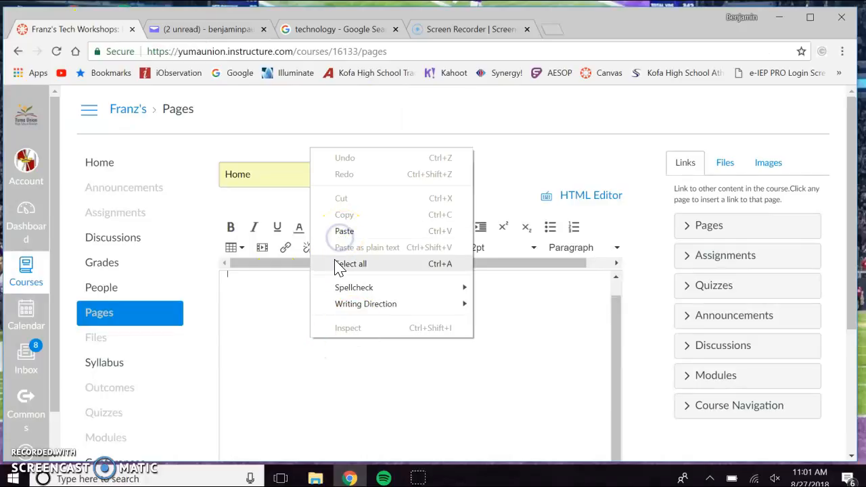
click(342, 232)
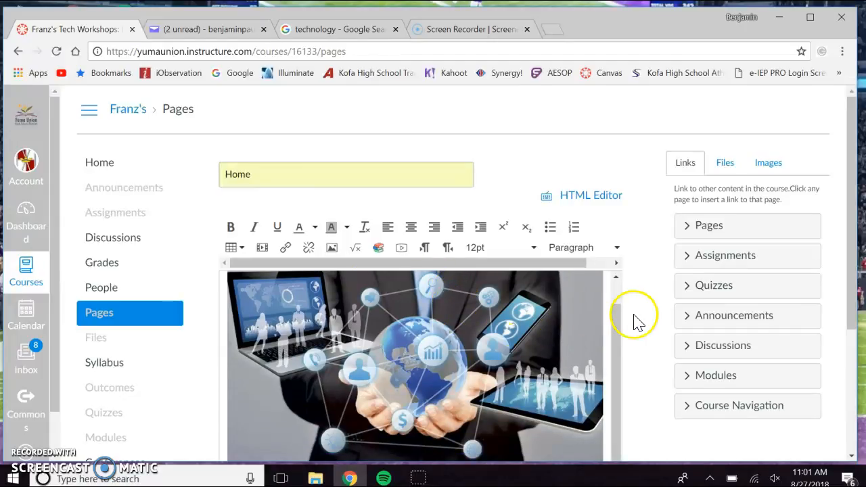
Below the image, add a line welcoming visitors to the teacher's Tech Workshops, followed by a line with the teacher's e-mail address
scroll(673, 309, down, 2)
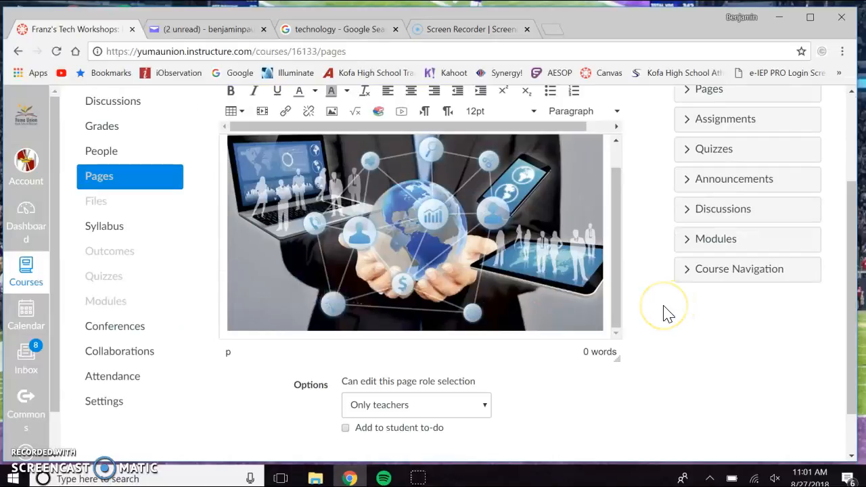
key(Return)
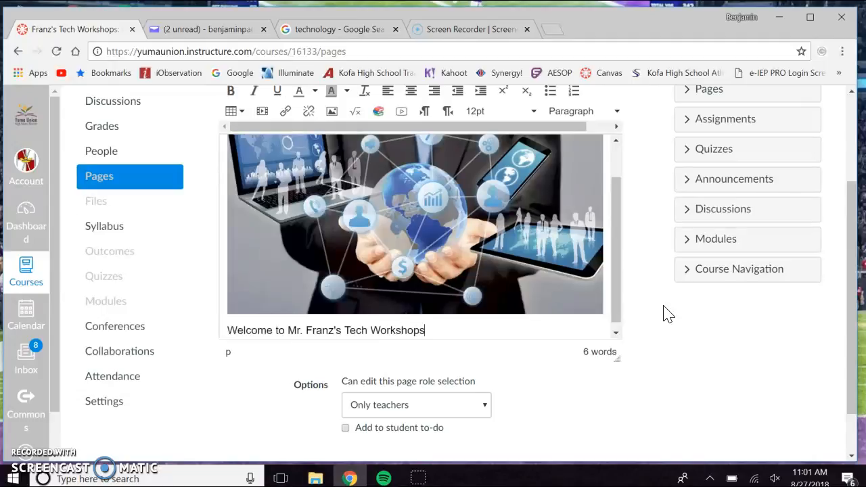
key(Return)
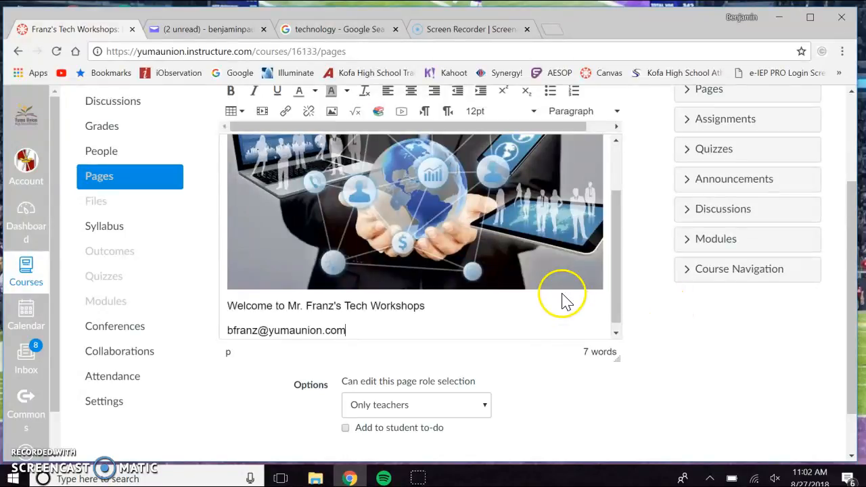
Set the welcome line below the image to 18pt and center it
drag(426, 305, 228, 313)
scroll(551, 267, up, 1)
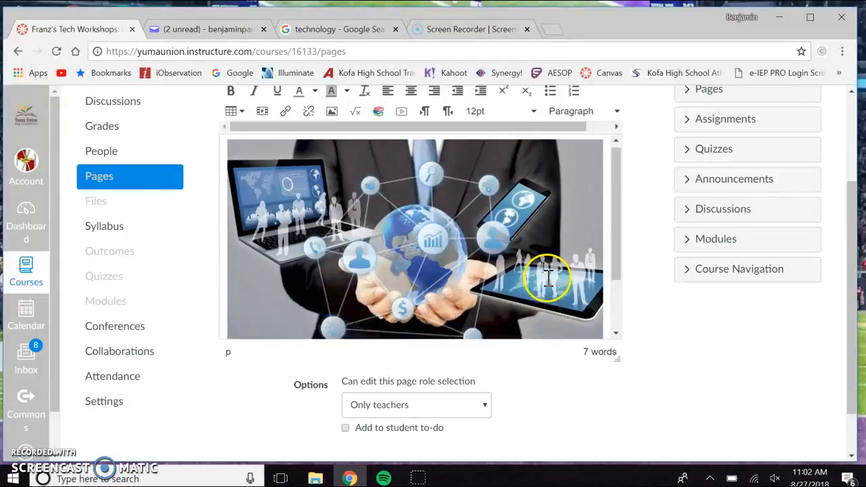
scroll(524, 265, down, 1)
scroll(526, 269, down, 1)
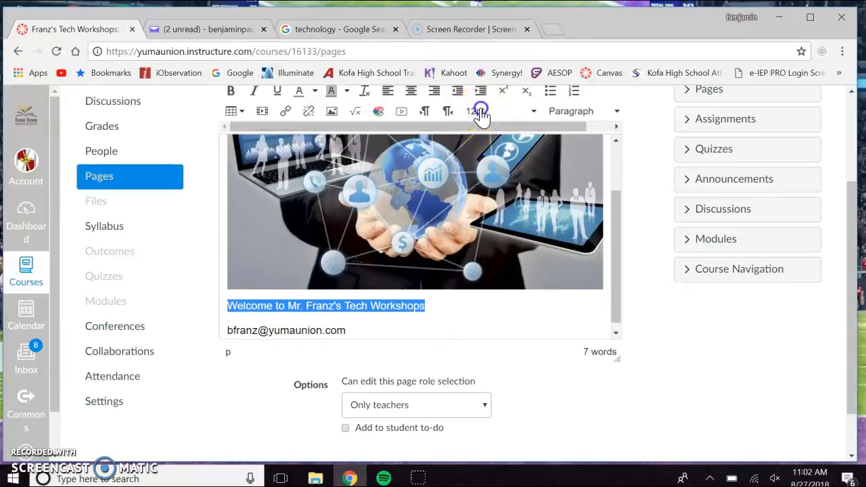
click(480, 112)
click(490, 214)
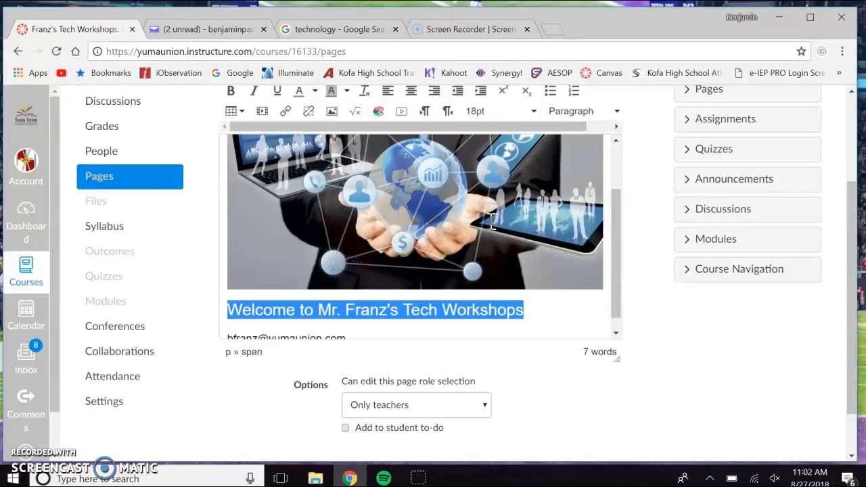
click(411, 98)
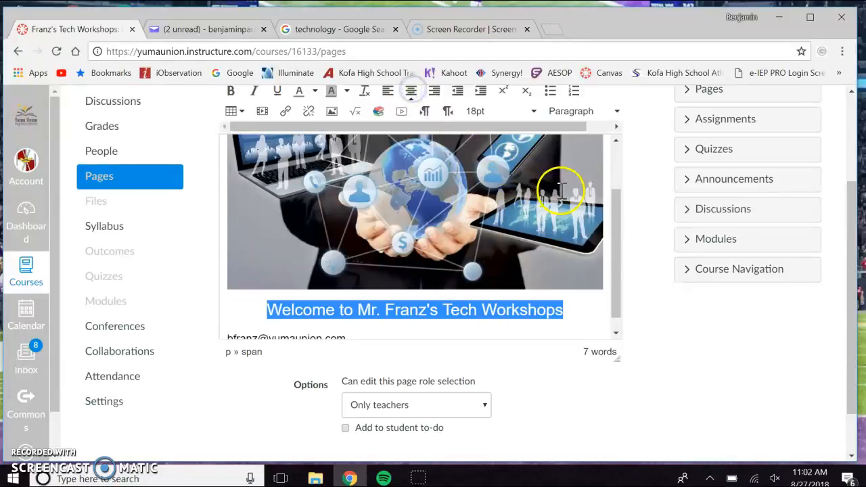
Center the e-mail line below the welcome text
scroll(561, 194, down, 1)
drag(366, 324, 224, 323)
scroll(438, 321, up, 1)
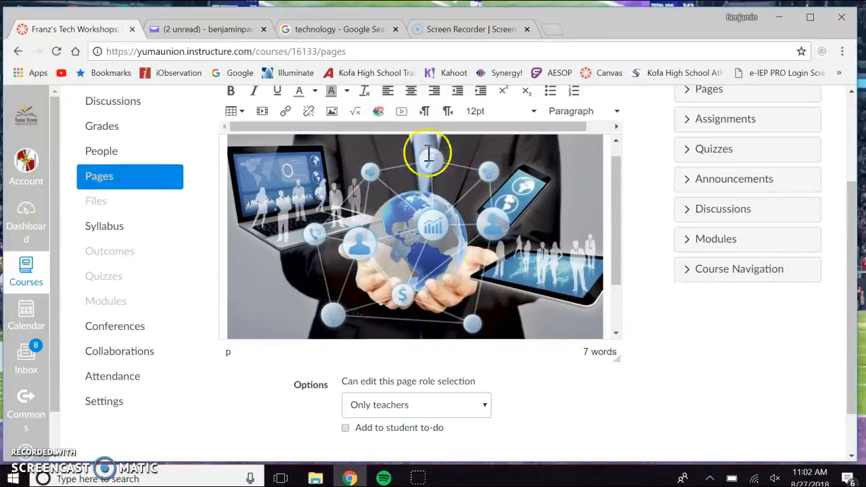
click(414, 98)
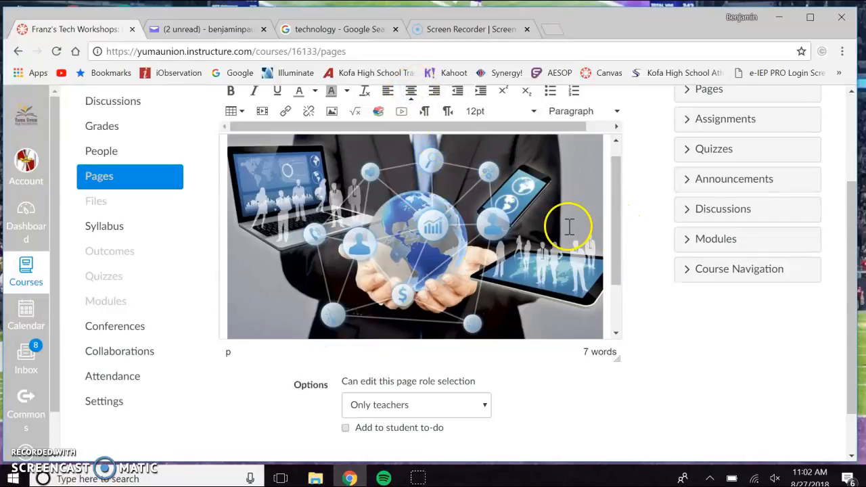
scroll(571, 223, down, 1)
click(629, 296)
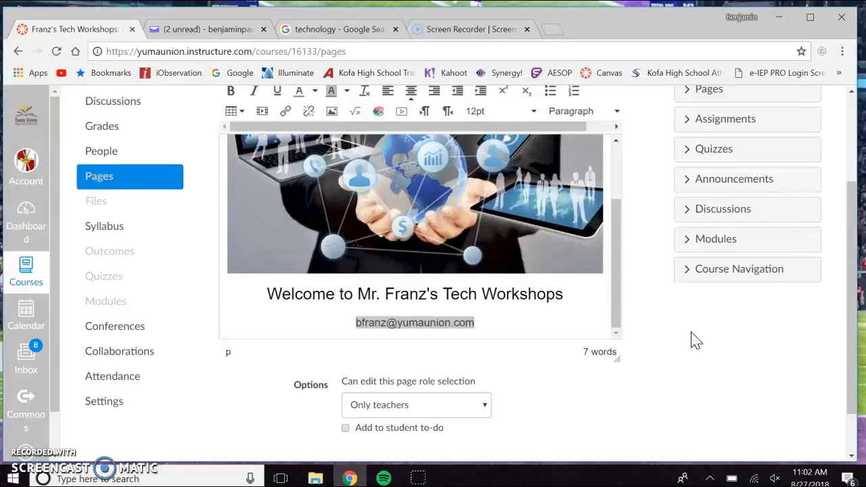
click(580, 323)
click(726, 380)
Save and publish the Home page, leaving editing to teachers only
scroll(727, 382, up, 1)
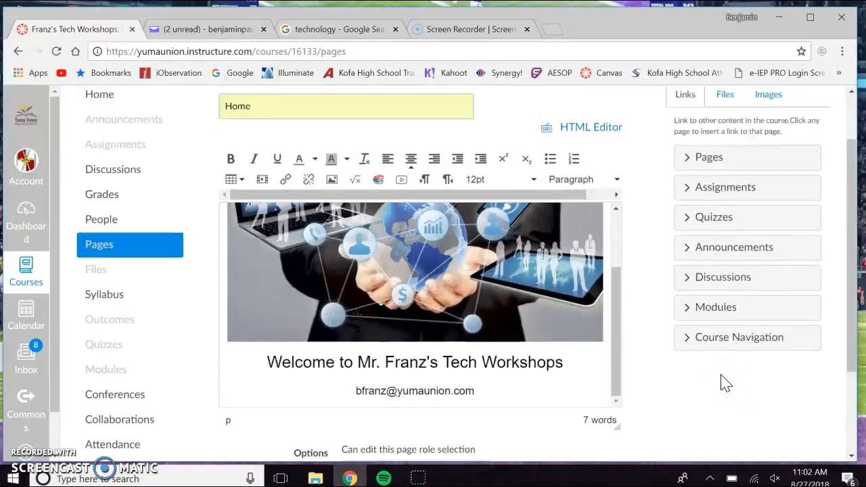
scroll(560, 387, down, 2)
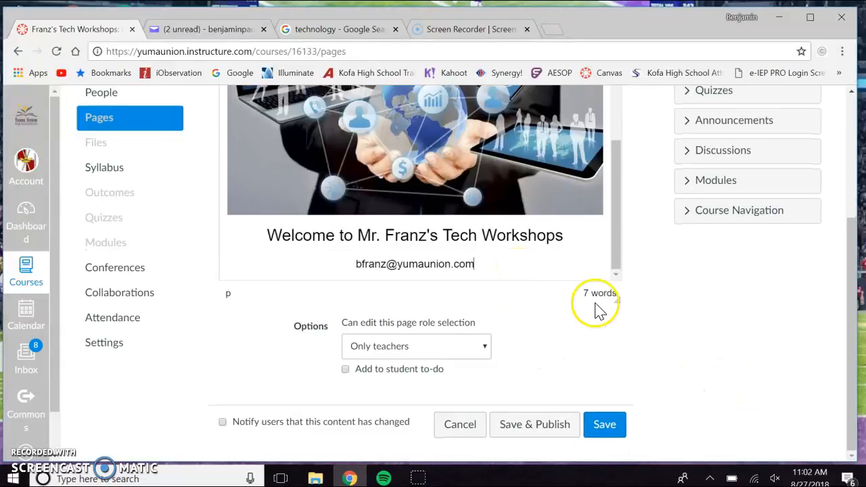
scroll(668, 311, up, 1)
scroll(668, 311, up, 2)
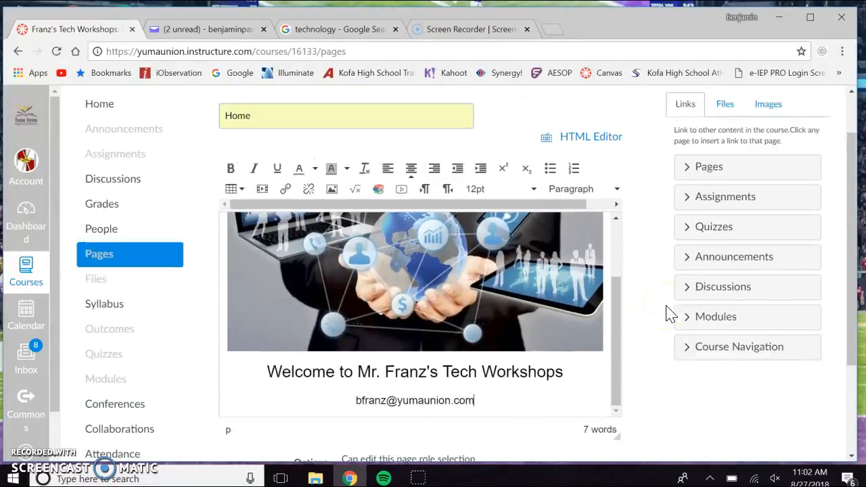
scroll(660, 307, down, 3)
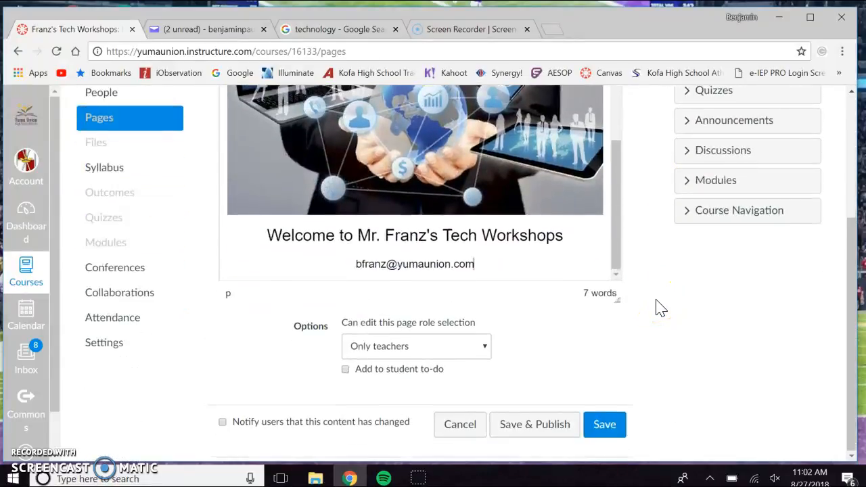
click(529, 436)
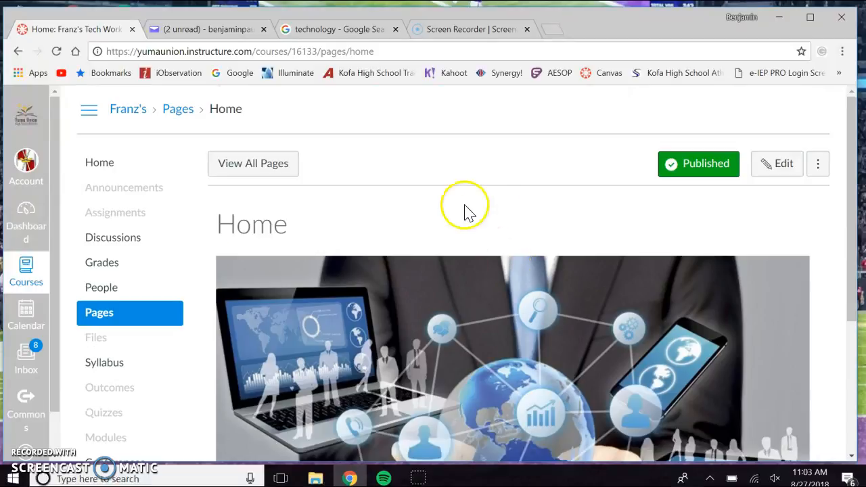
Look over the published Home page and set it as the course's front page
scroll(375, 203, down, 3)
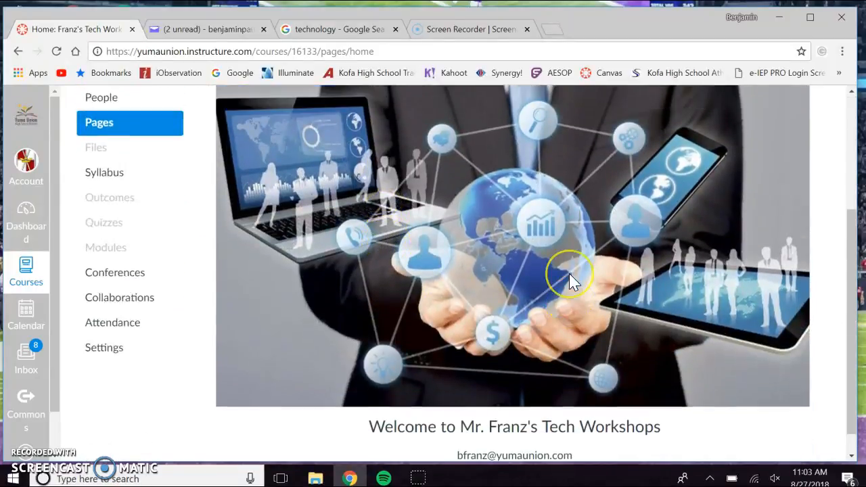
scroll(570, 273, up, 1)
scroll(569, 277, down, 1)
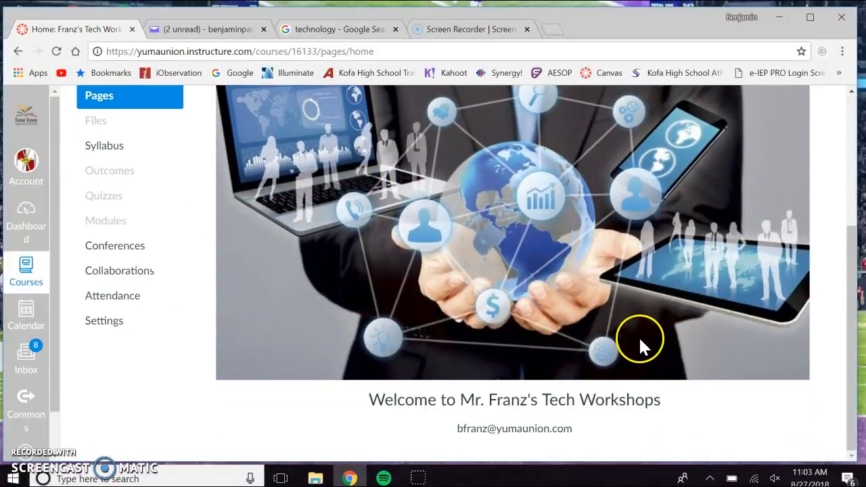
scroll(638, 343, up, 3)
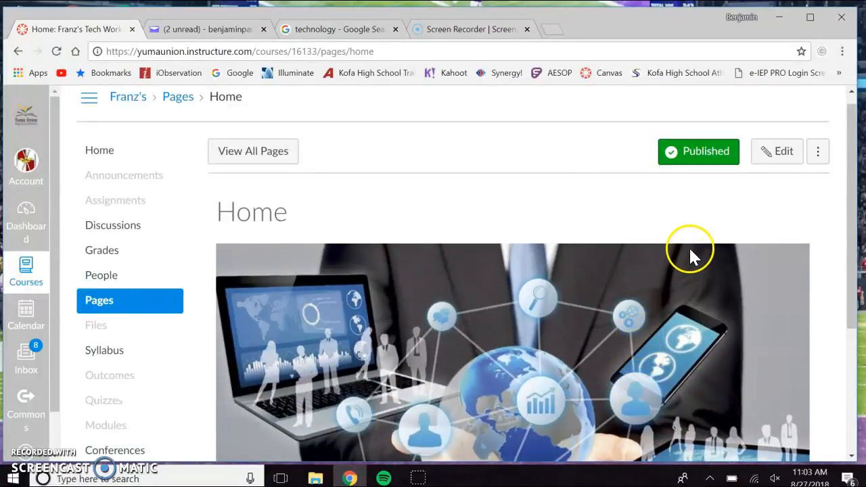
click(821, 154)
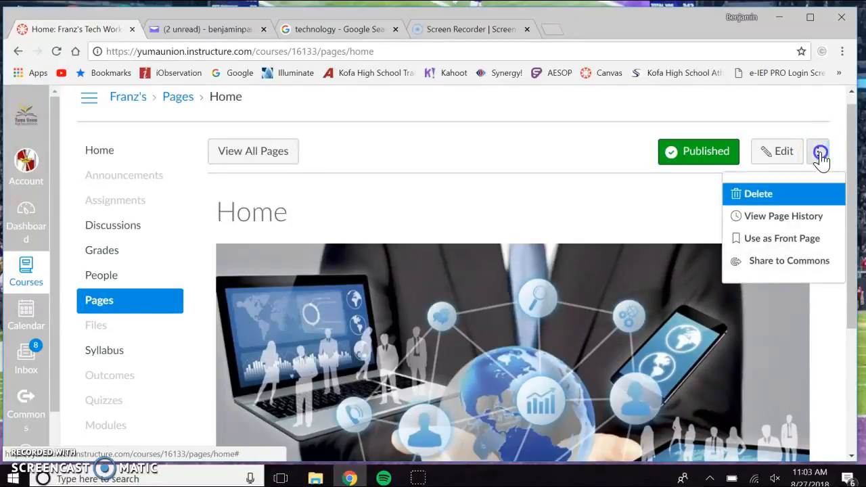
click(799, 242)
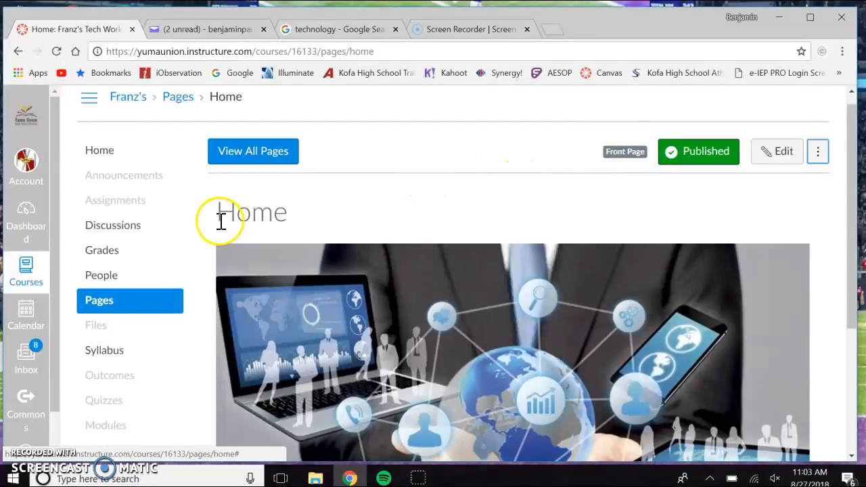
Set the course home page to display the Pages Front Page and save the choice
click(104, 156)
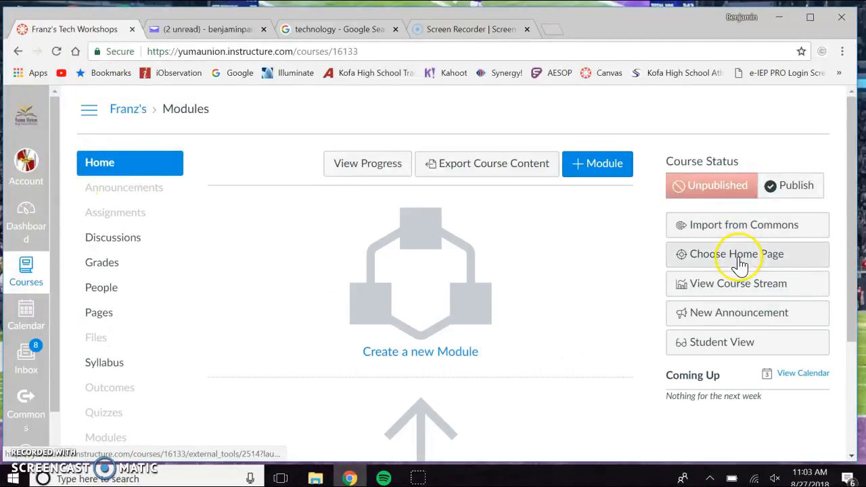
click(740, 260)
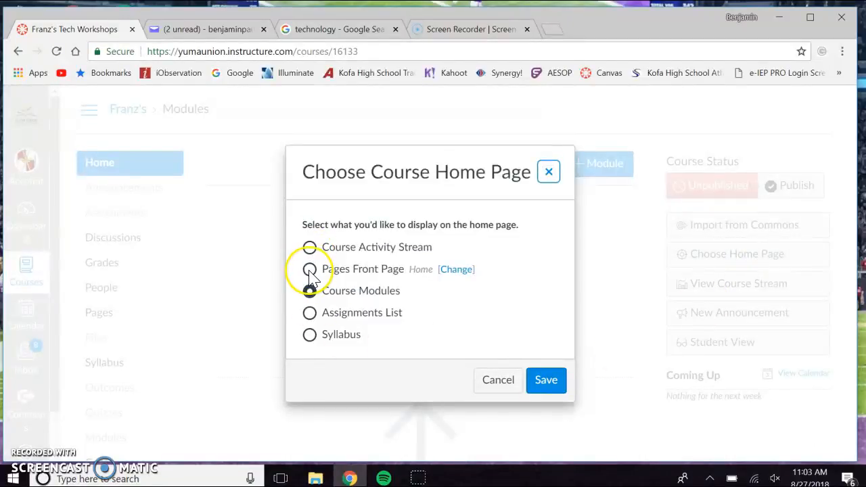
click(309, 270)
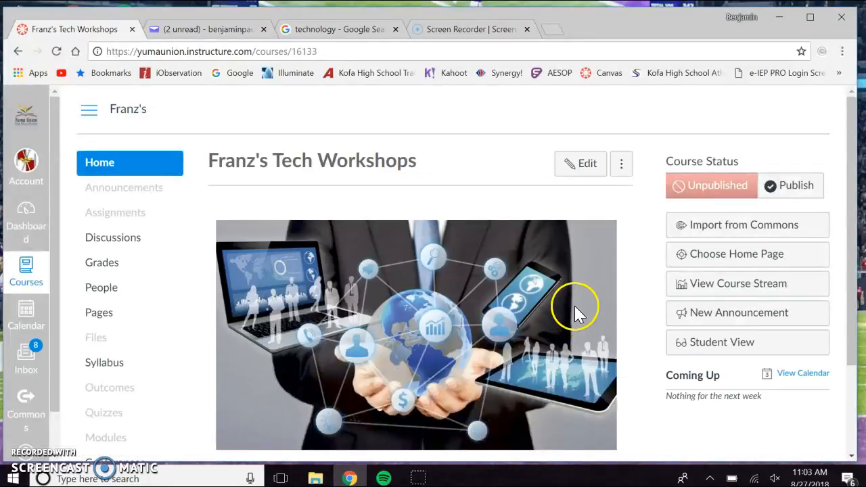
Look over the new course home page from its title and image down to the welcome text and e-mail line
scroll(575, 306, down, 3)
scroll(574, 305, up, 3)
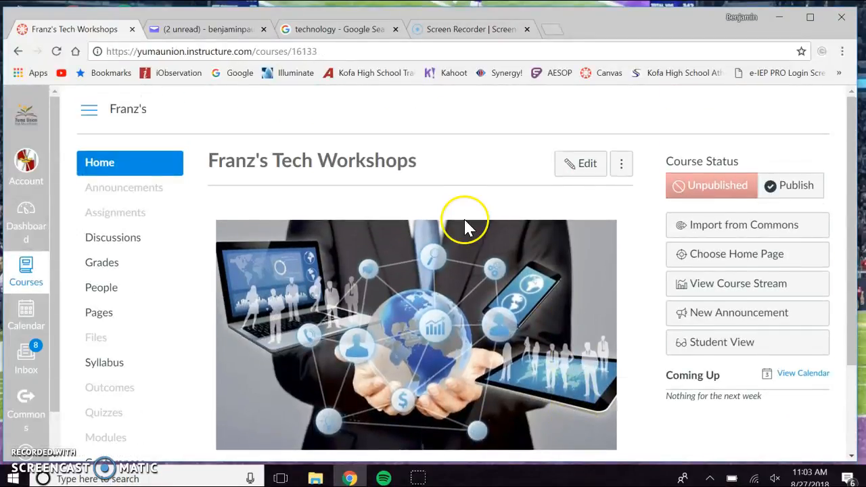
scroll(474, 240, down, 3)
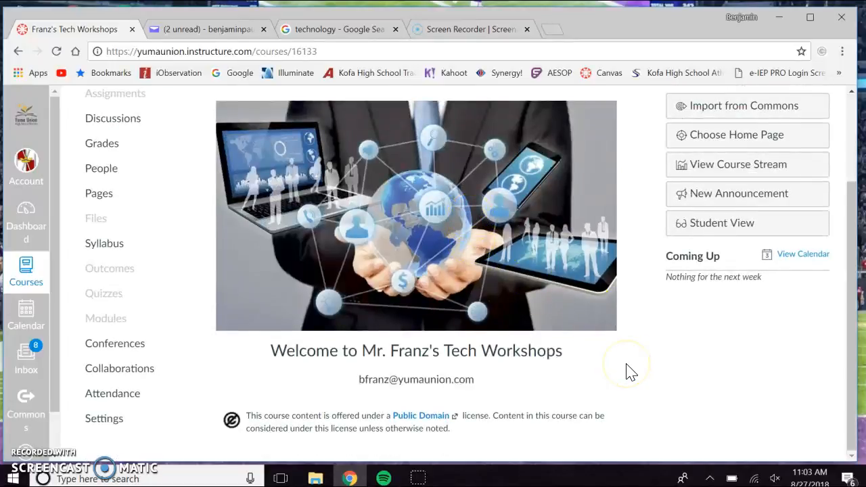
scroll(625, 373, up, 3)
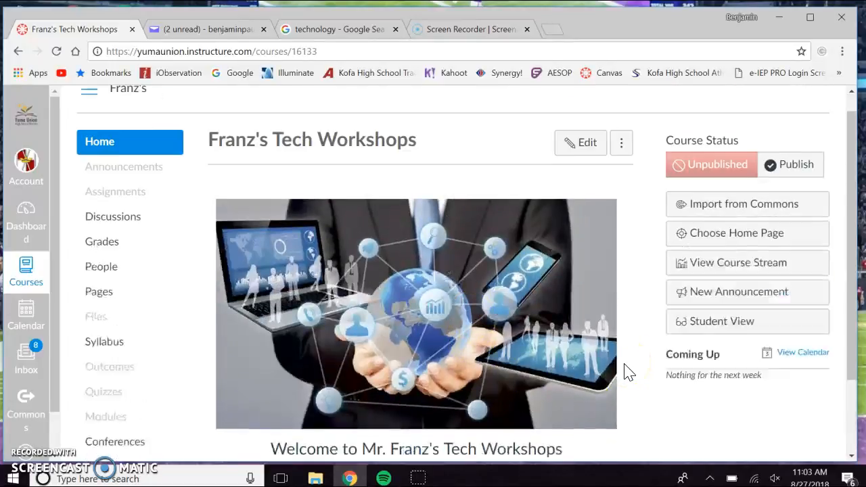
scroll(566, 309, down, 3)
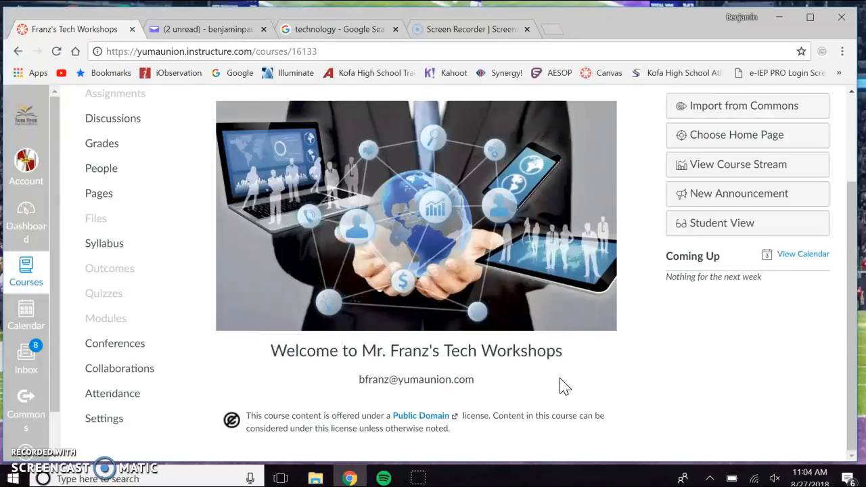
scroll(565, 385, up, 3)
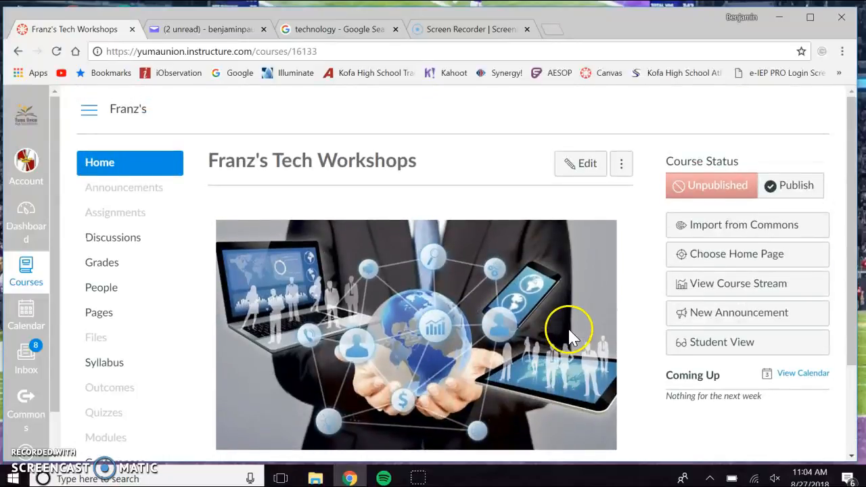
scroll(567, 284, down, 1)
scroll(557, 265, up, 1)
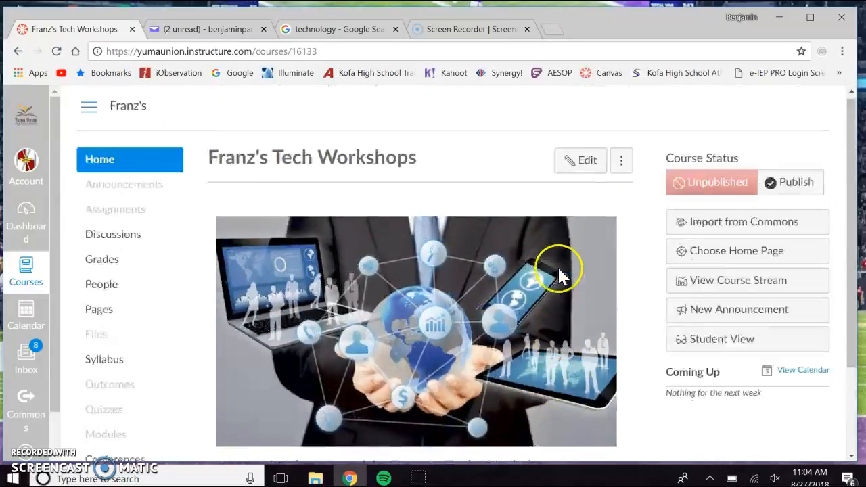
Open the Home page for editing and start a new line after the e-mail address to turn it into a link
click(585, 168)
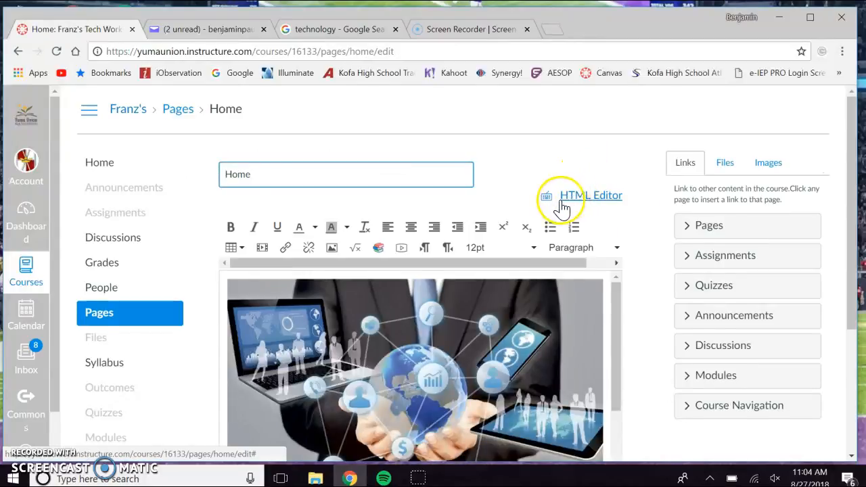
scroll(558, 203, down, 5)
scroll(572, 240, down, 1)
scroll(568, 237, down, 1)
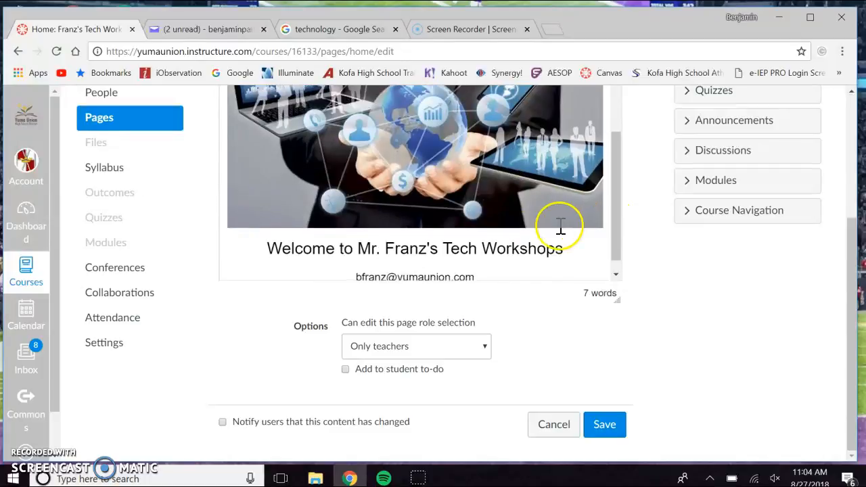
click(507, 264)
key(Return)
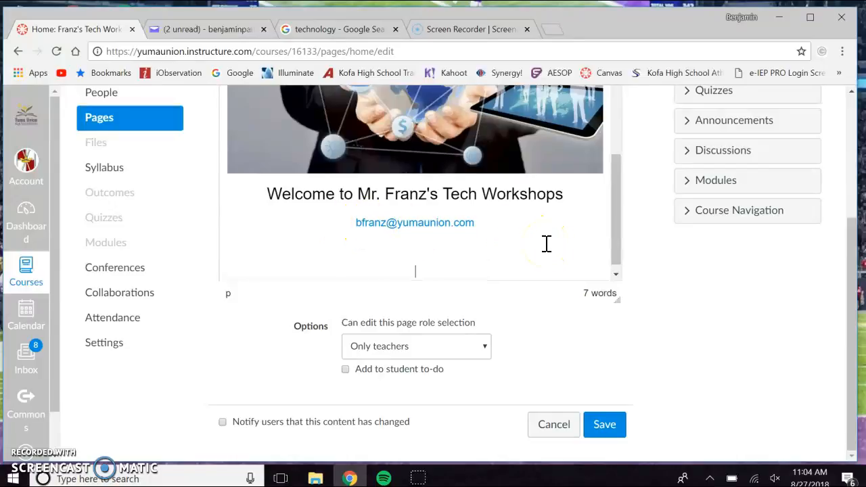
Change the ending of the e-mail address below the welcome line to "org", add a line break after it and save the page
click(482, 224)
key(BackSpace)
key(BackSpace)
key(BackSpace)
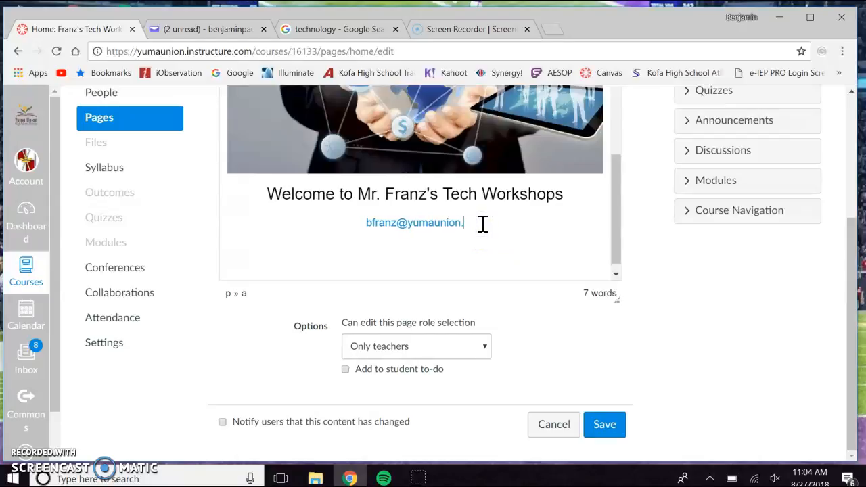
text(org)
key(Return)
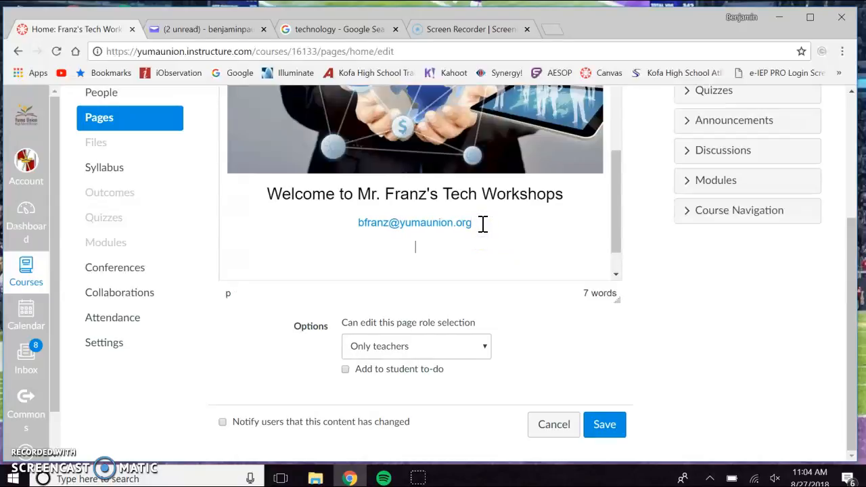
click(618, 433)
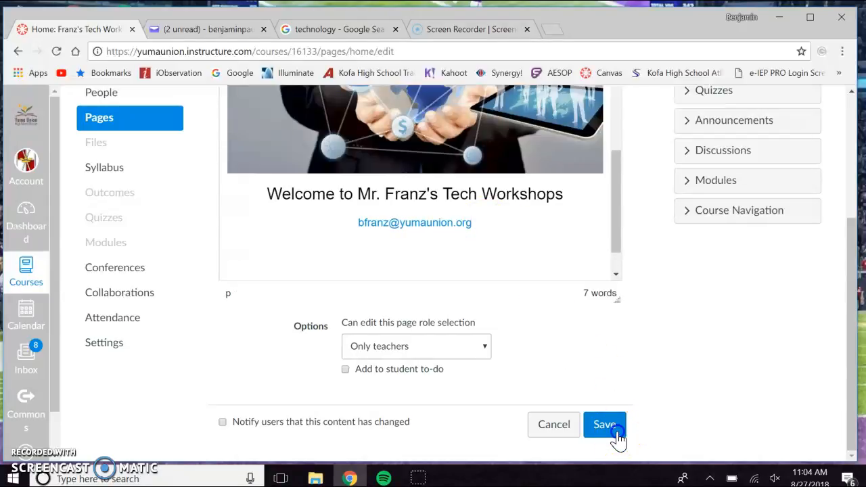